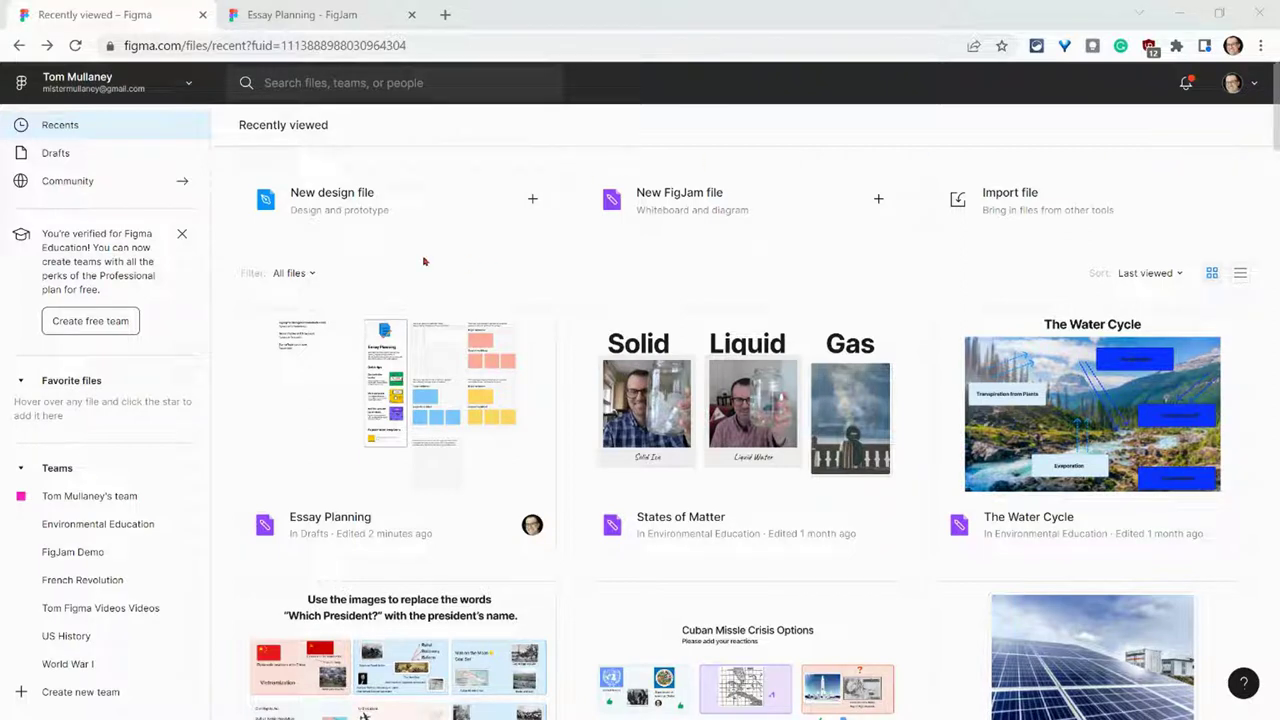
# Step: Set the Recents filter to show FigJam files only
pyautogui.click(310, 276)
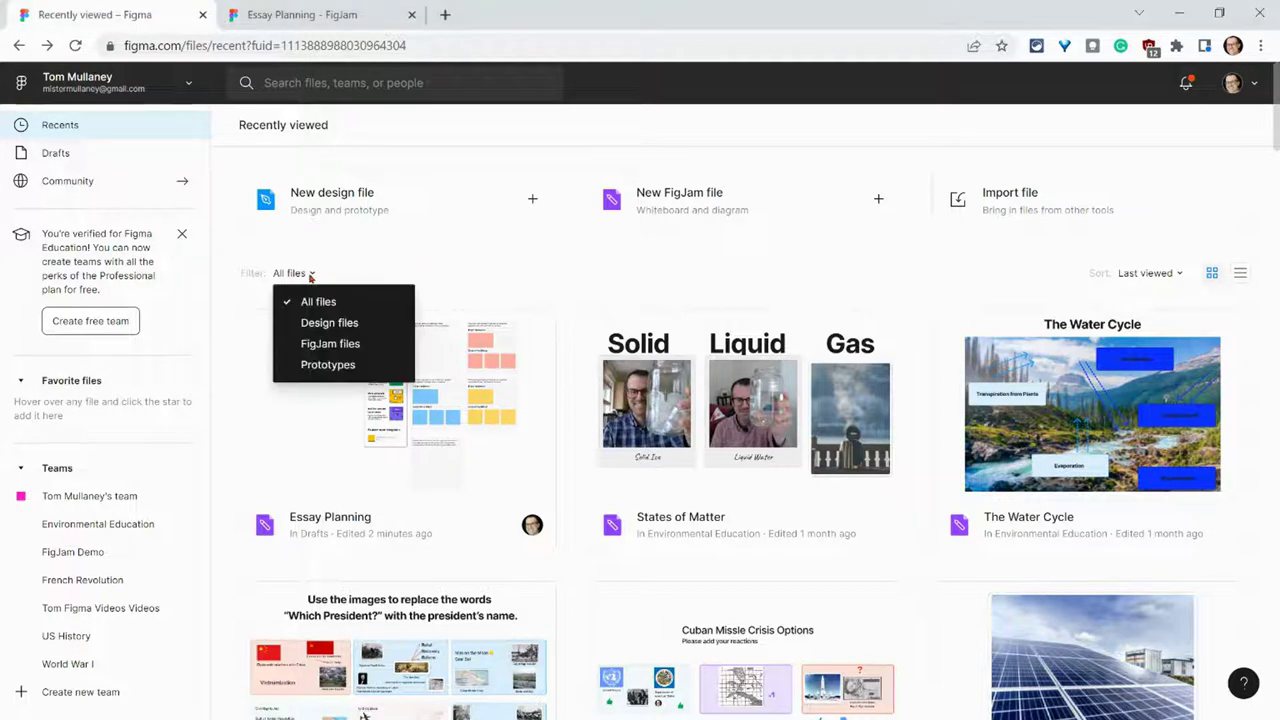
pyautogui.click(345, 347)
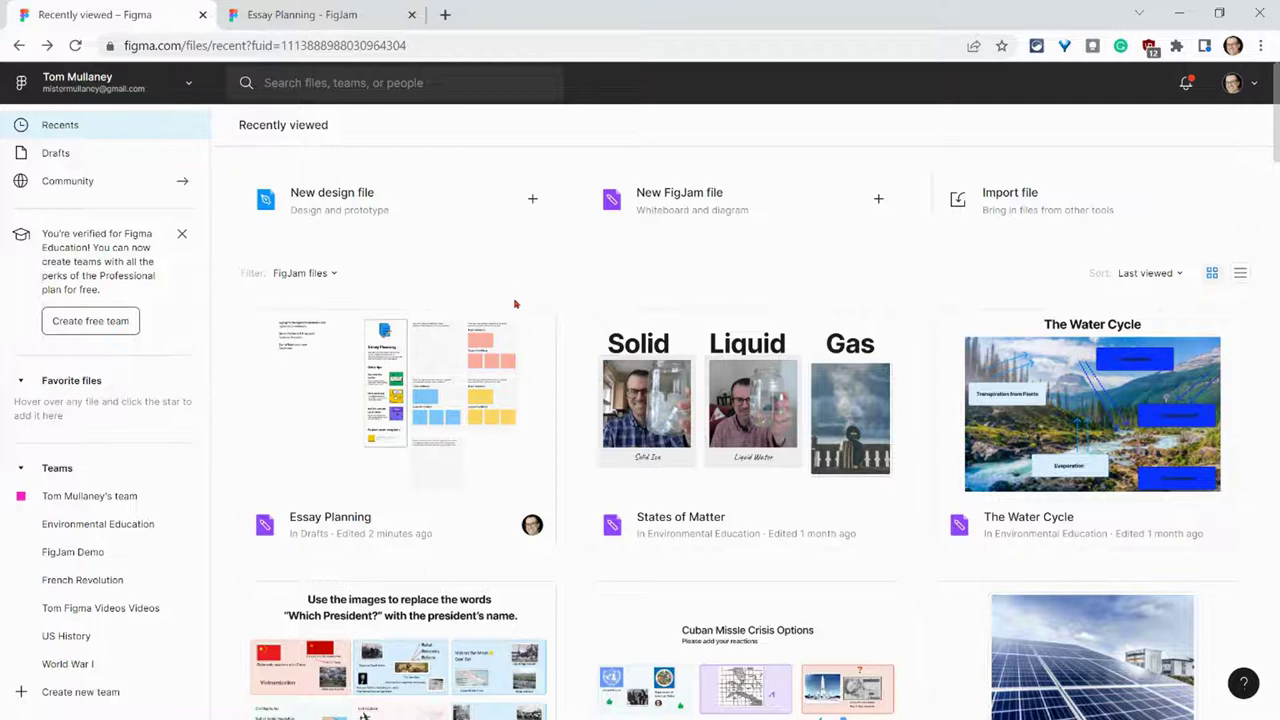
pyautogui.moveTo(398, 428)
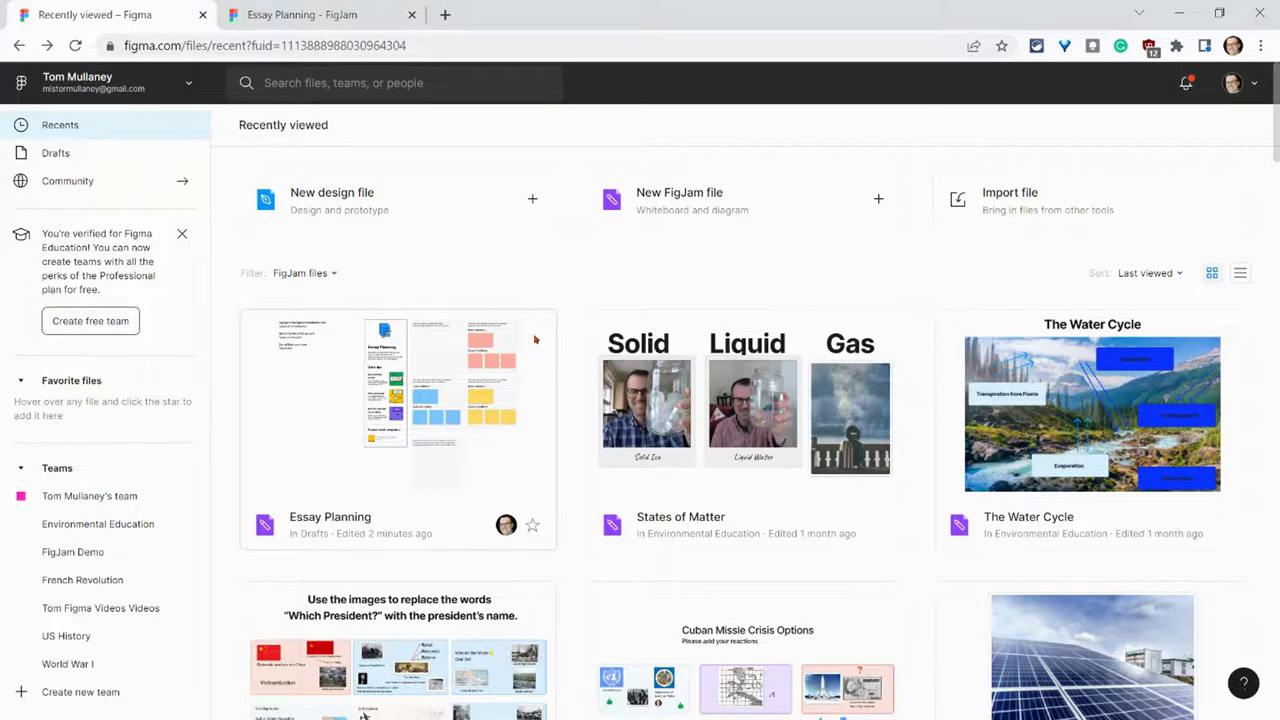
pyautogui.scroll(-2, 534, 340)
pyautogui.scroll(2, 534, 342)
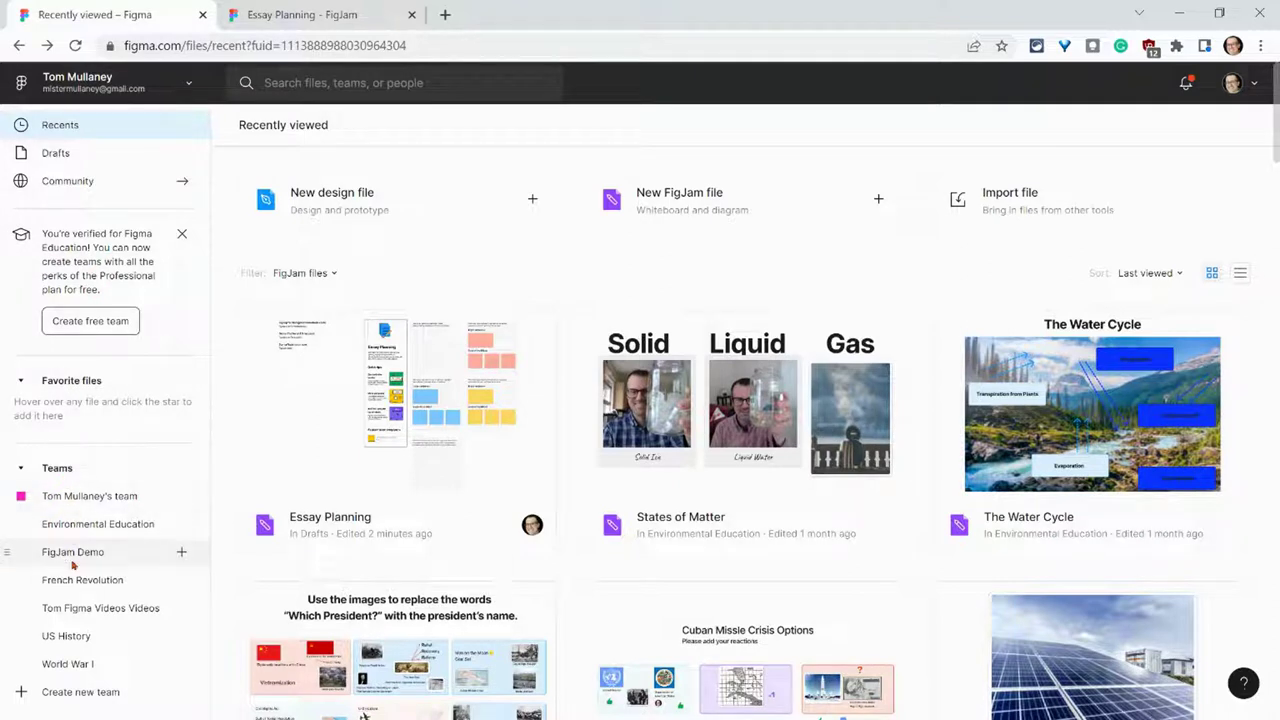
# Step: Create the 'Narrative Writing Class' team, skip inviting collaborators, and choose the free Education plan
pyautogui.click(60, 694)
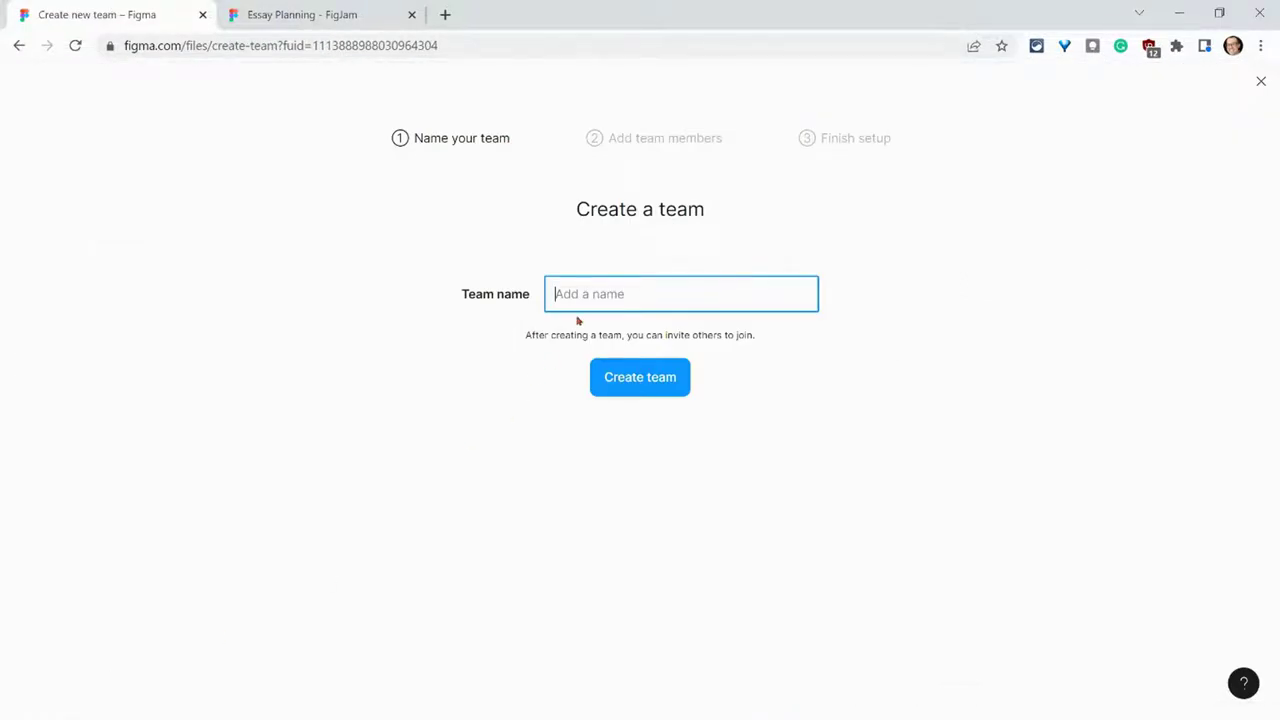
pyautogui.write('Narrative Writing Class')
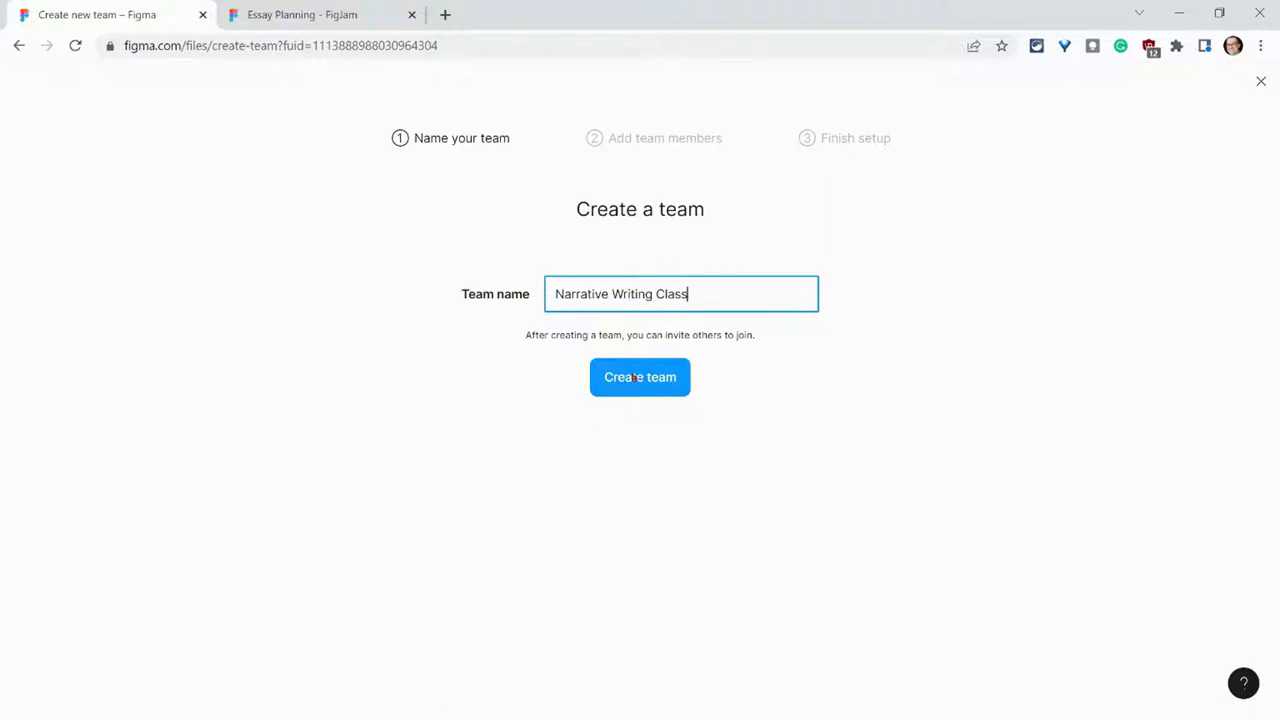
pyautogui.click(634, 378)
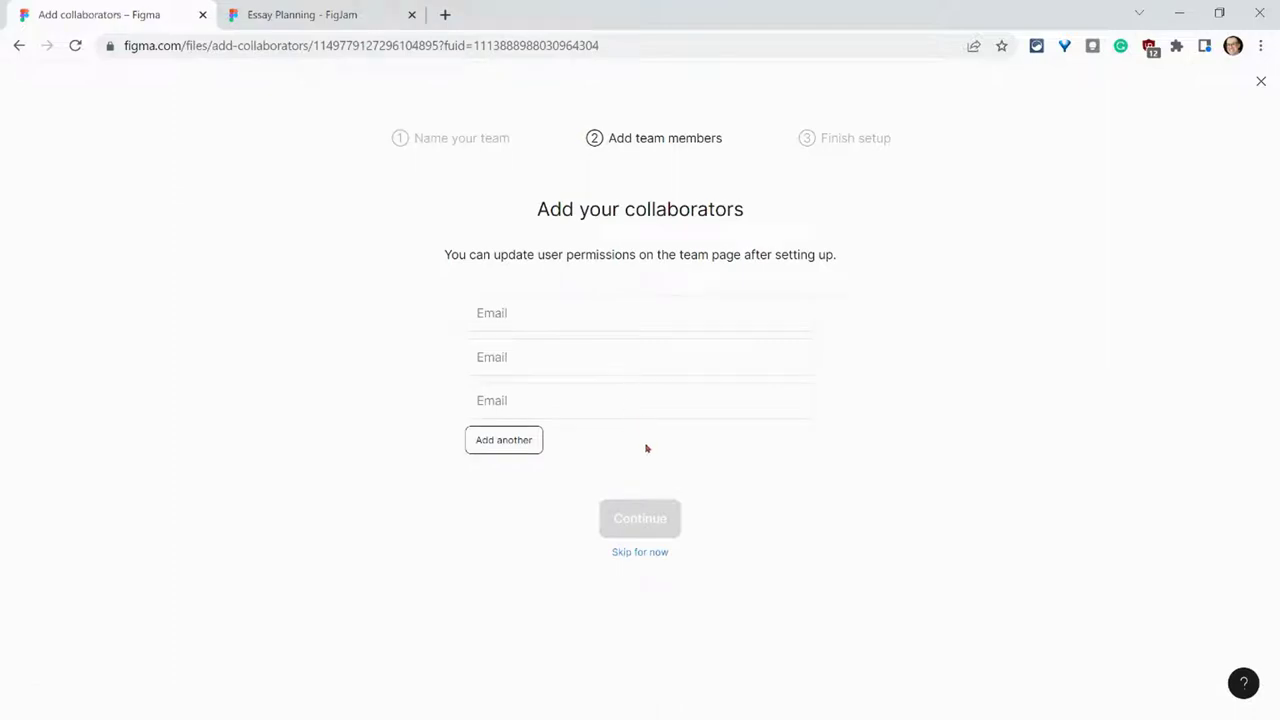
pyautogui.click(640, 553)
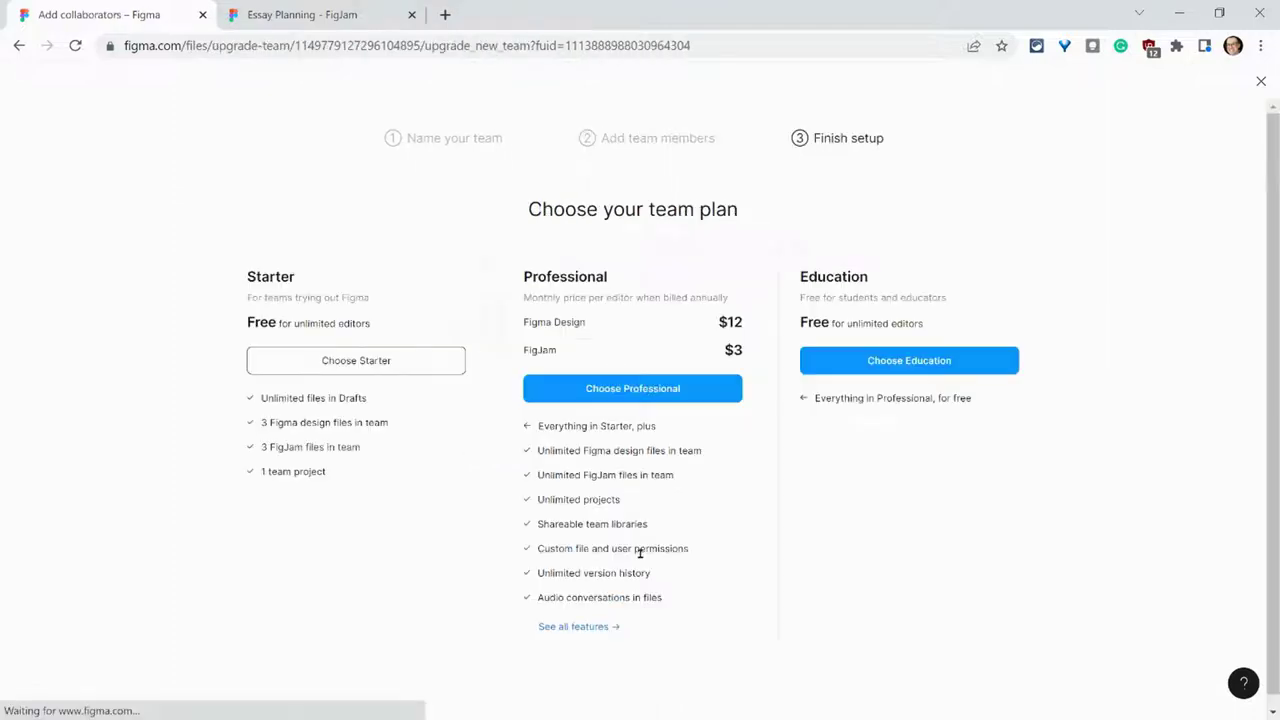
pyautogui.click(935, 363)
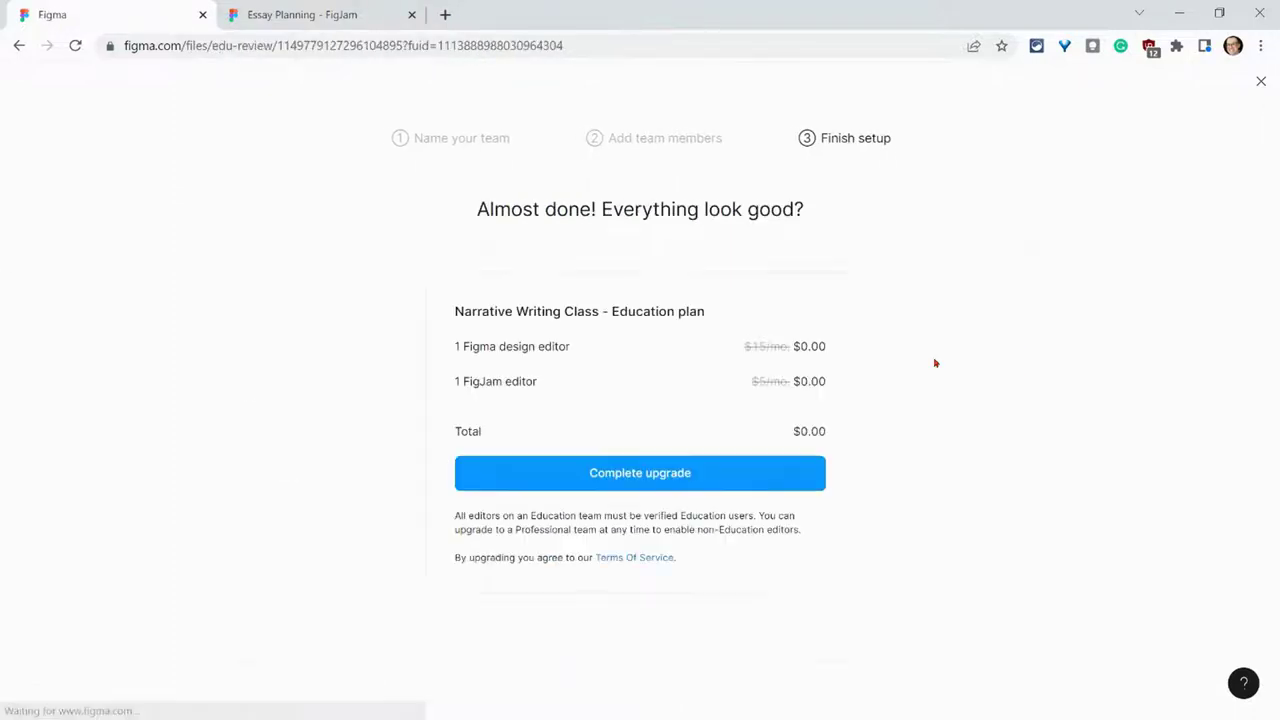
pyautogui.click(695, 474)
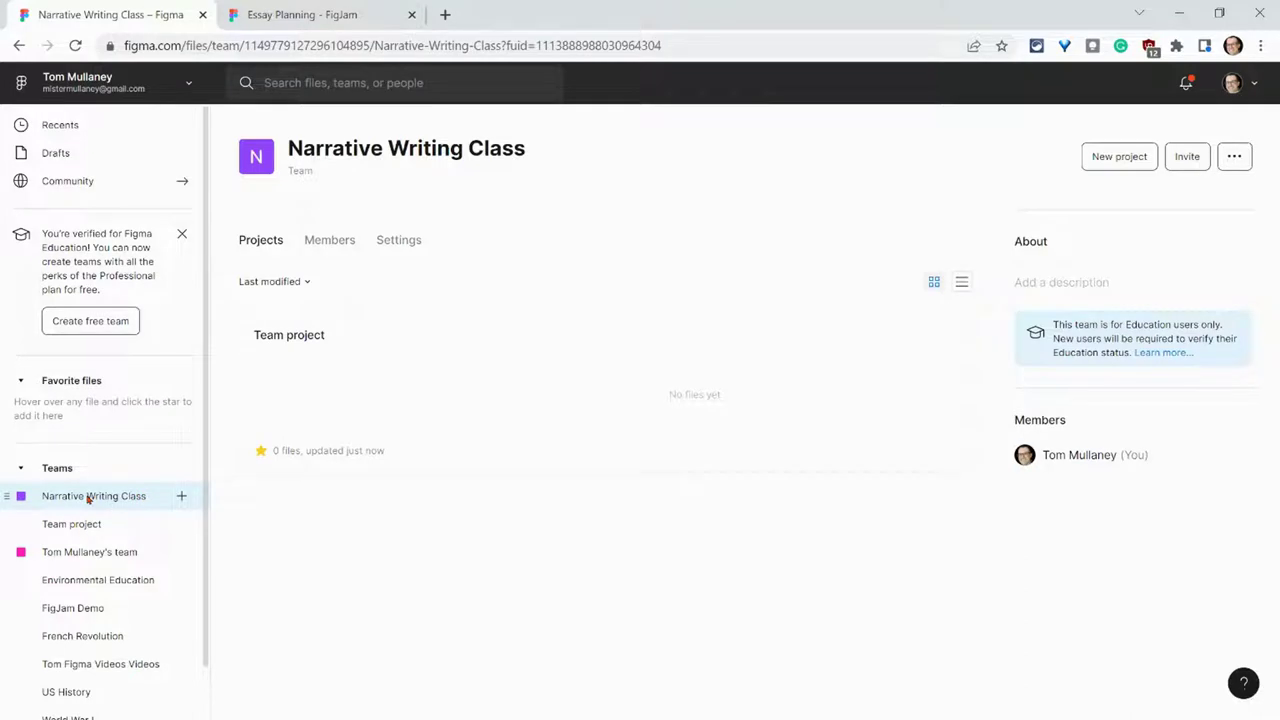
# Step: Return to Recents and star the Cuban Missile Crisis Options board as a favorite
pyautogui.click(58, 125)
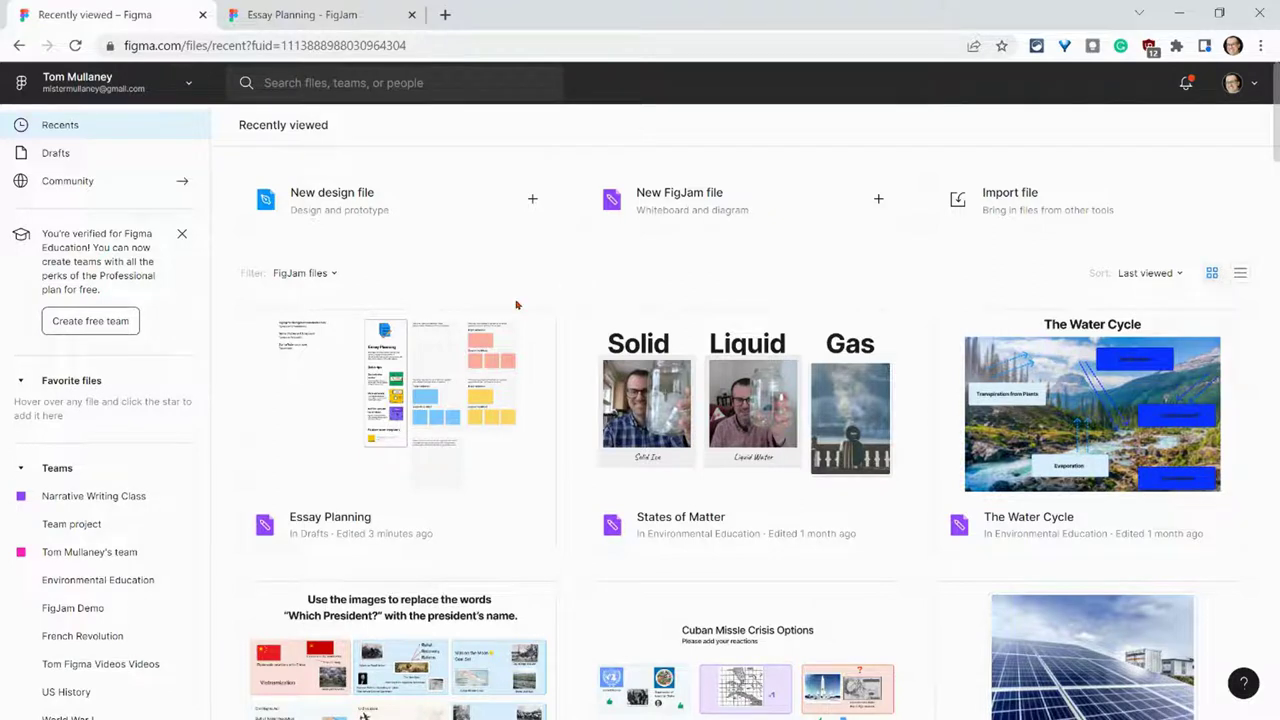
pyautogui.scroll(-2, 516, 304)
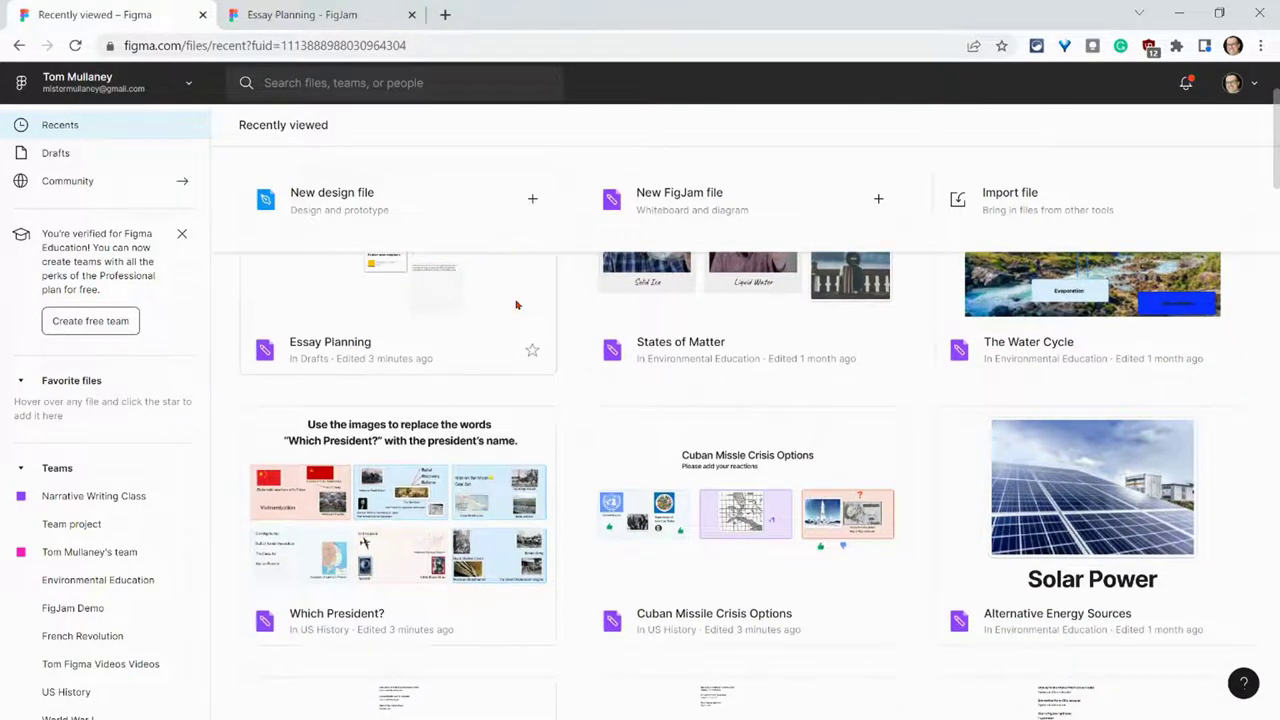
pyautogui.scroll(-1, 516, 304)
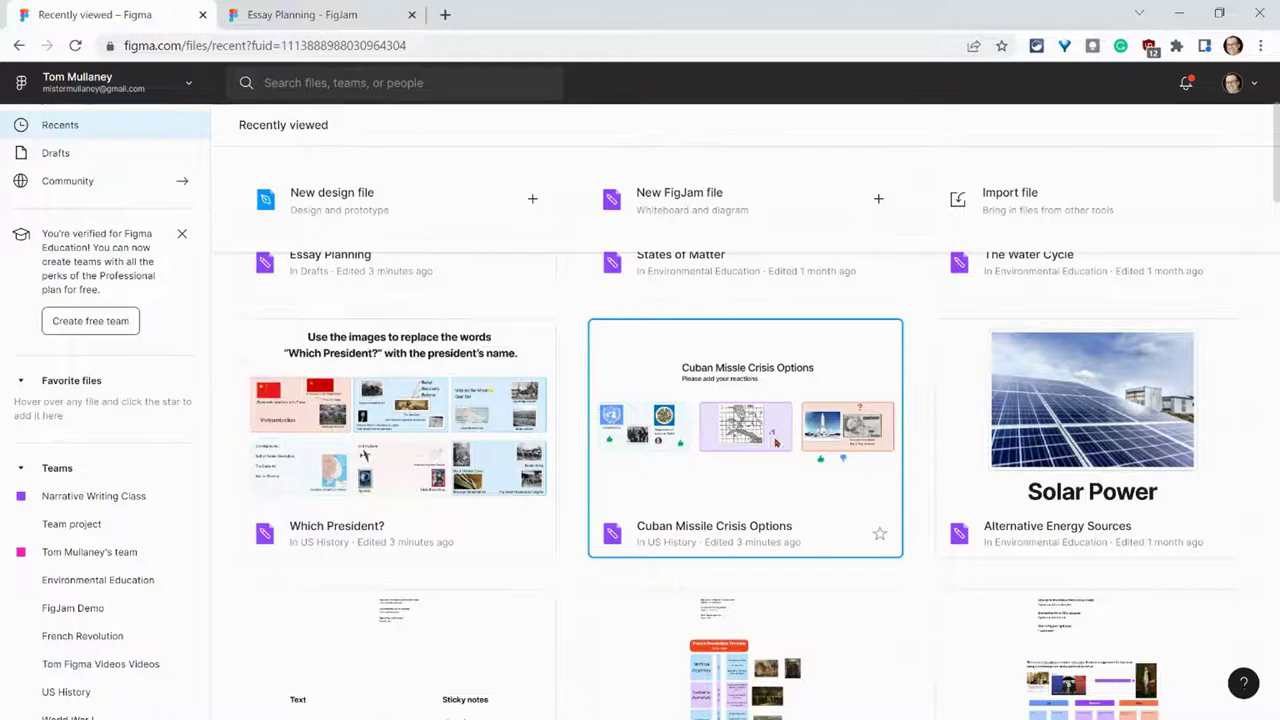
pyautogui.click(880, 536)
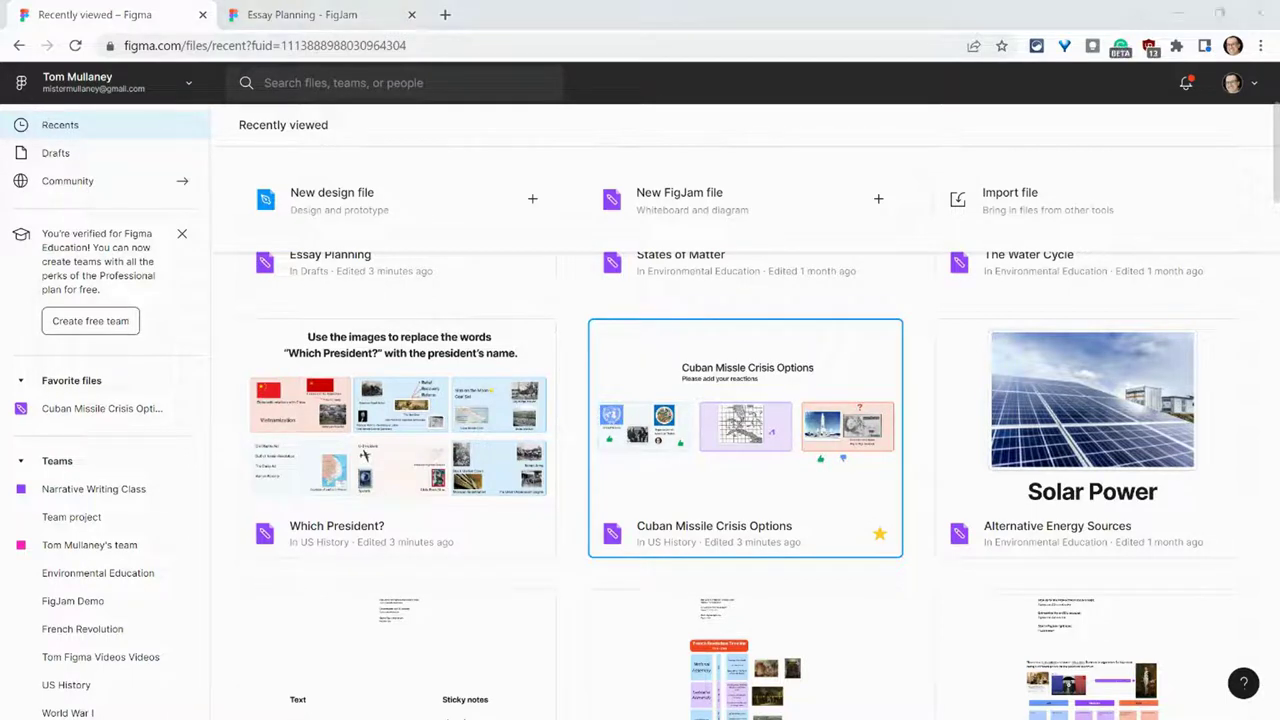
pyautogui.scroll(2, 660, 400)
pyautogui.scroll(-3, 665, 405)
pyautogui.scroll(1, 785, 380)
# Step: Use Show in project on Cuban Missile Crisis Options to reach its US History project
pyautogui.rightClick(757, 400)
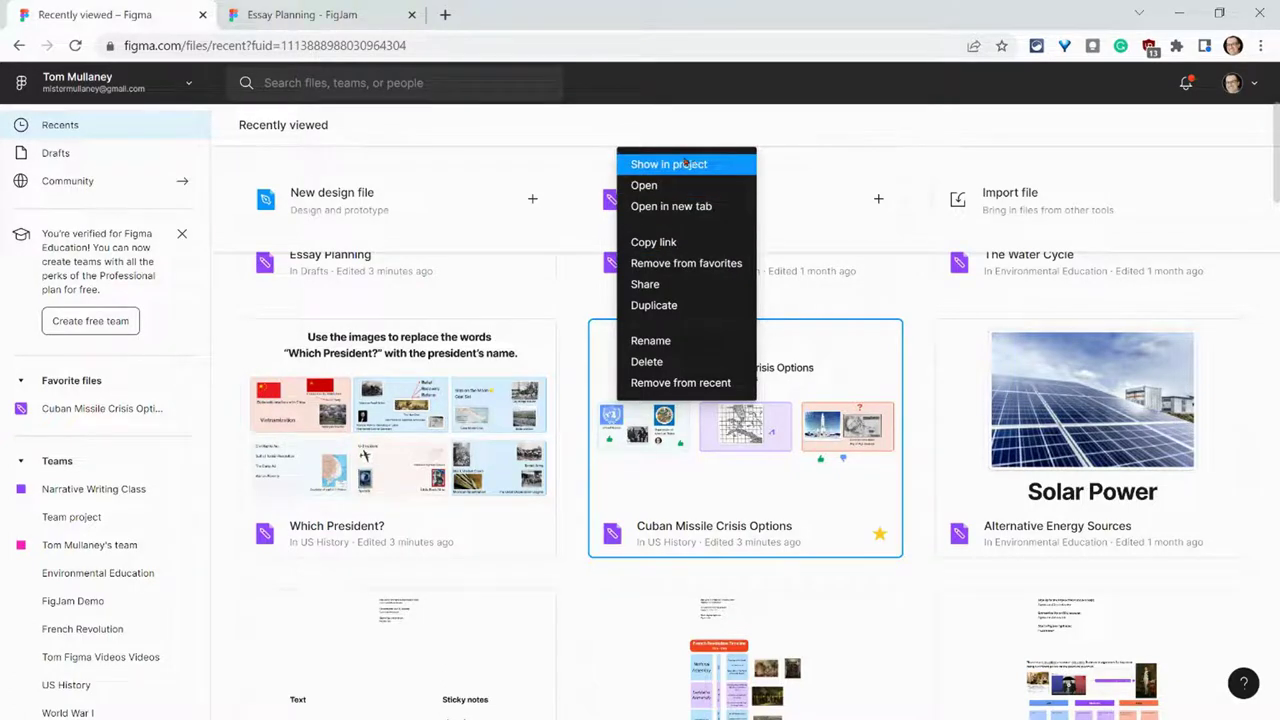
pyautogui.click(685, 163)
pyautogui.scroll(-3, 683, 163)
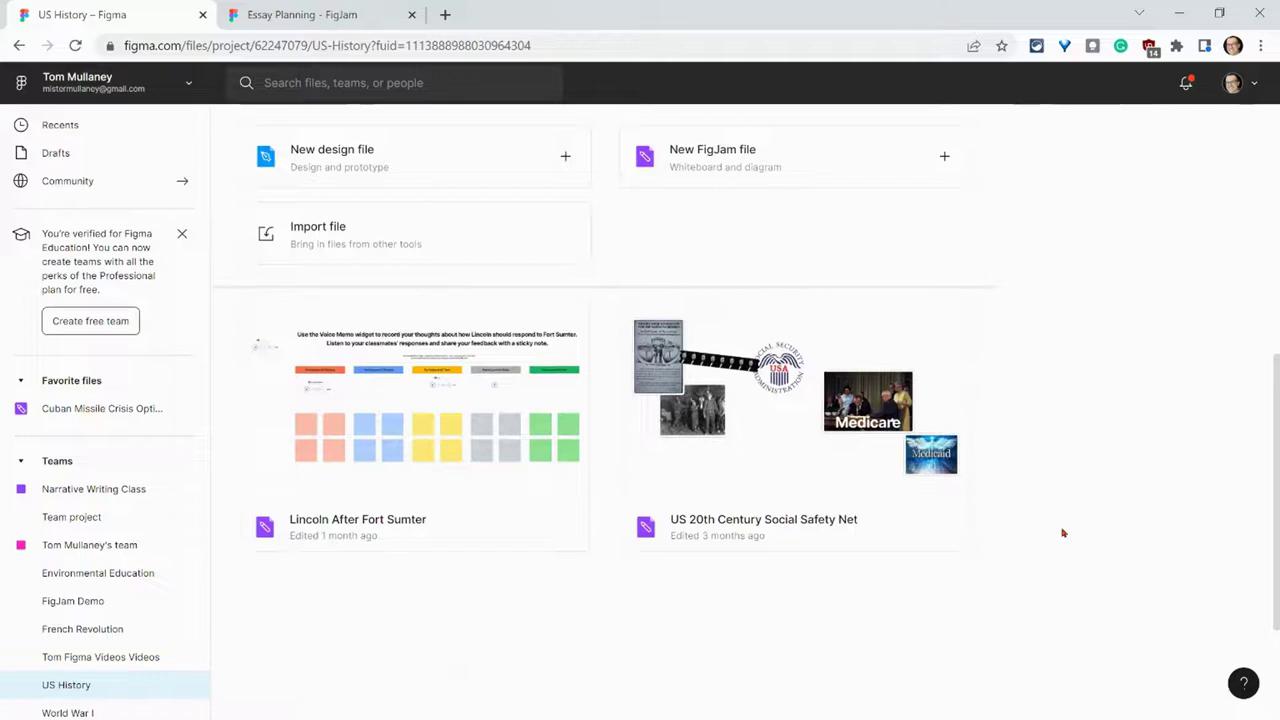
pyautogui.scroll(3, 1049, 531)
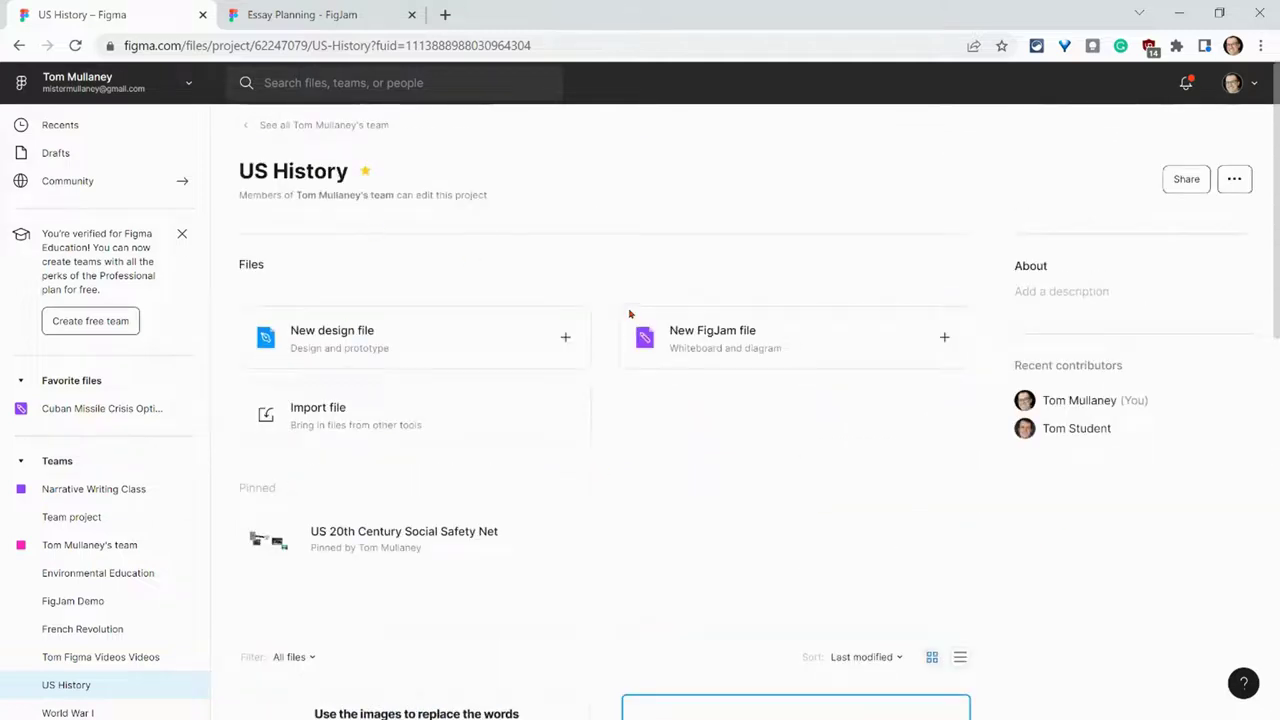
pyautogui.scroll(-3, 705, 335)
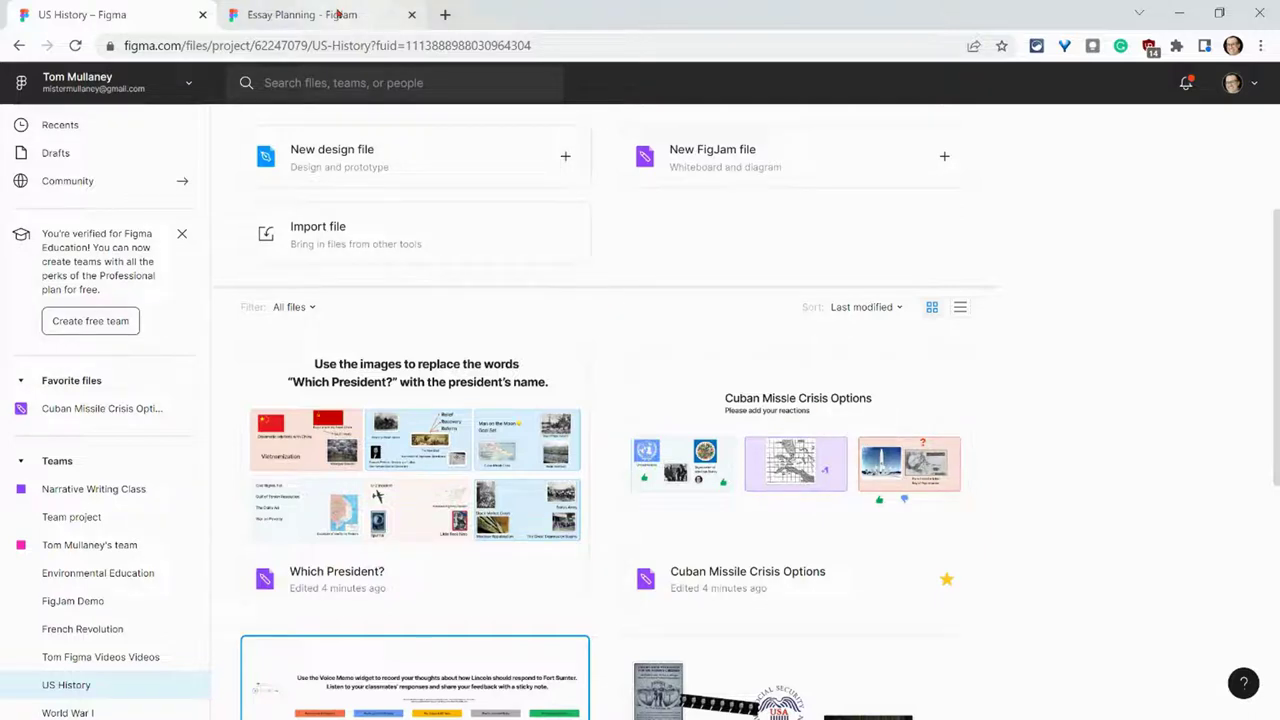
pyautogui.moveTo(310, 14)
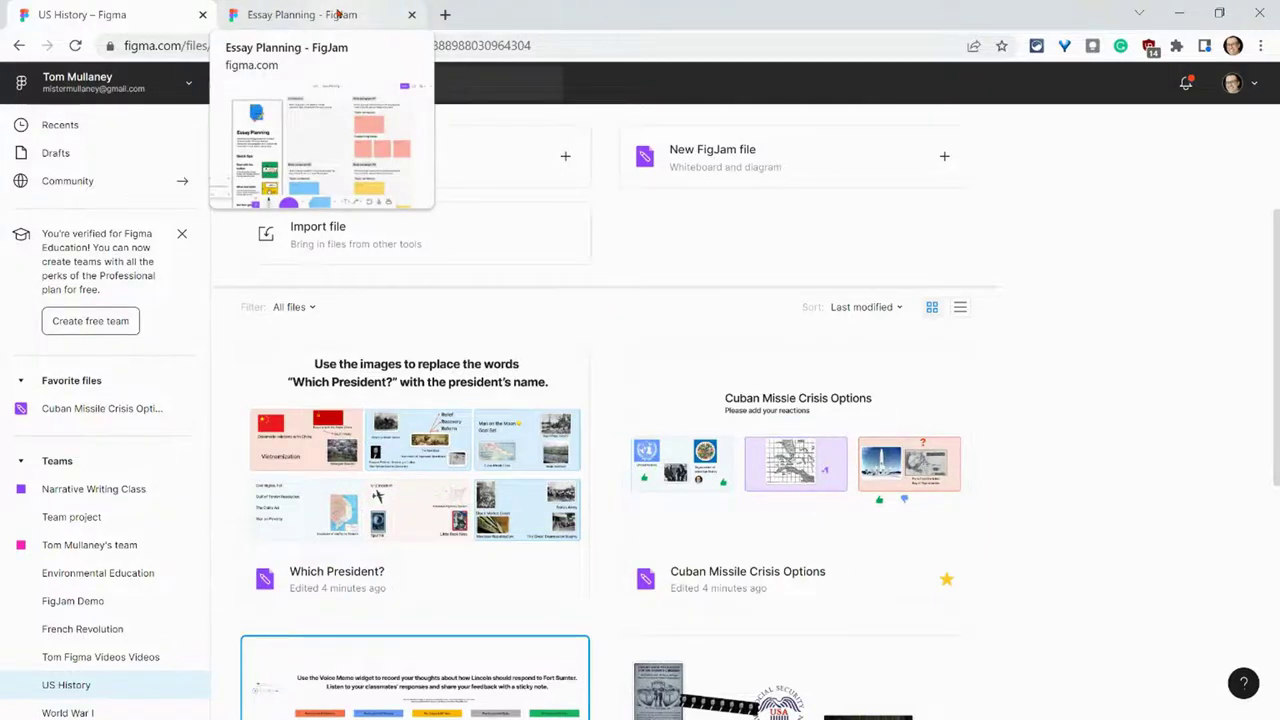
# Step: Switch to the Essay Planning board and start moving it to another project
pyautogui.click(338, 14)
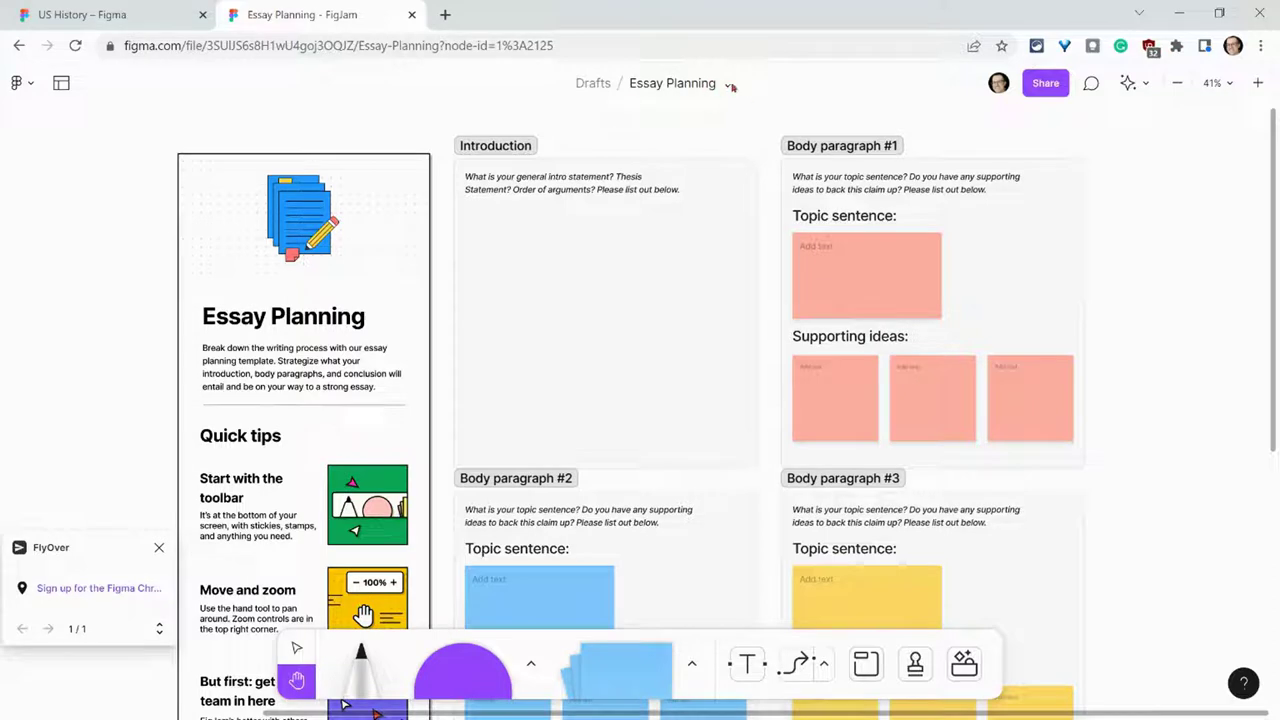
pyautogui.click(729, 85)
pyautogui.click(712, 203)
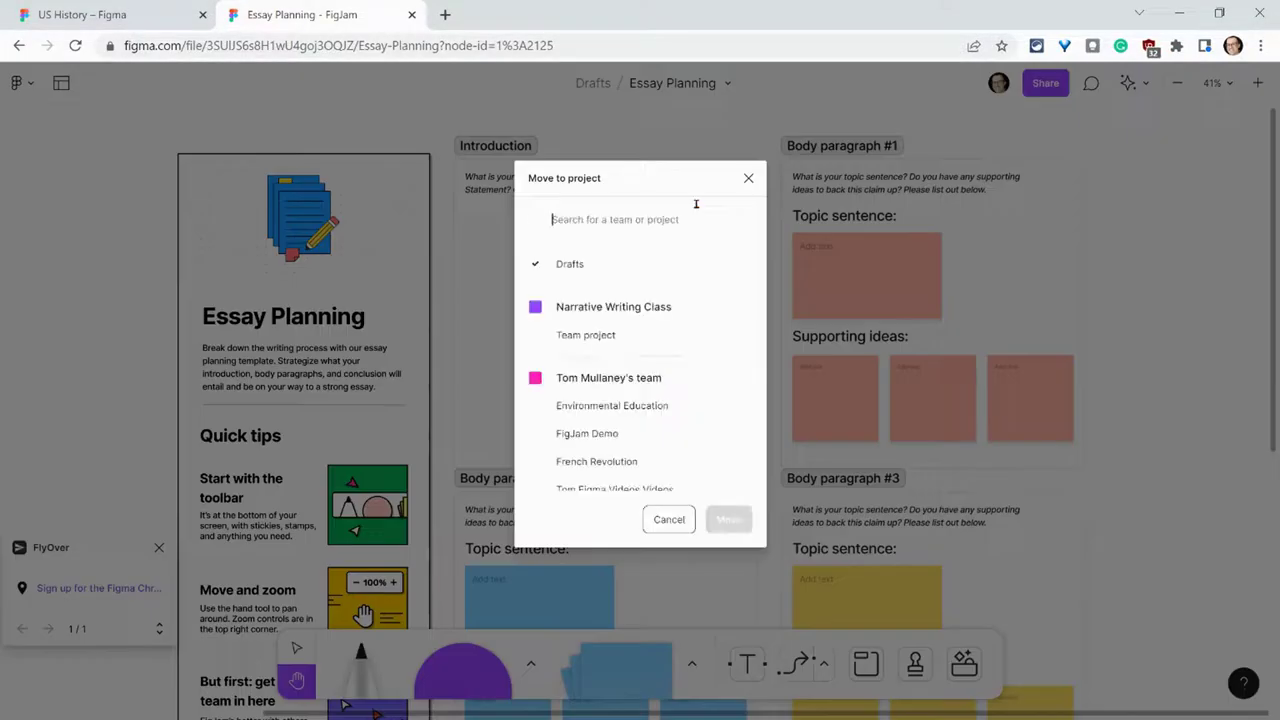
pyautogui.scroll(-2, 689, 365)
pyautogui.scroll(1, 689, 380)
pyautogui.scroll(2, 689, 380)
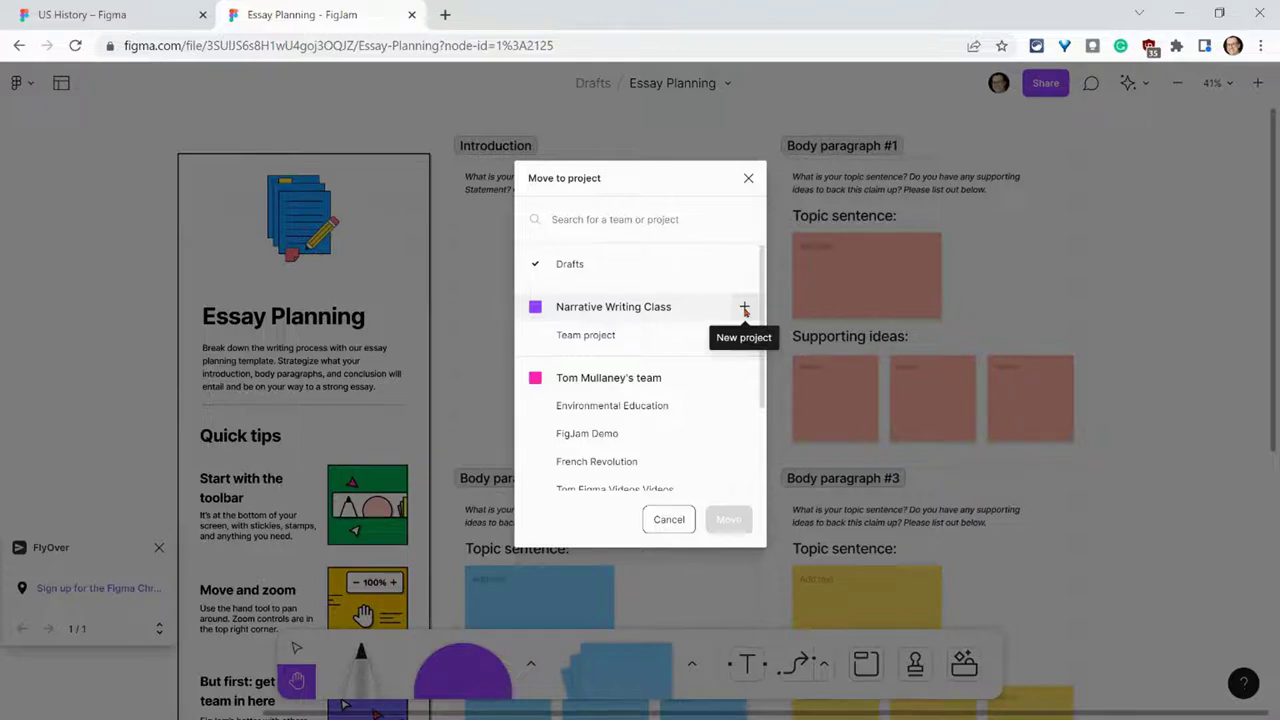
# Step: Create an invite-only 'Essays' project in Narrative Writing Class and move the board there
pyautogui.click(744, 308)
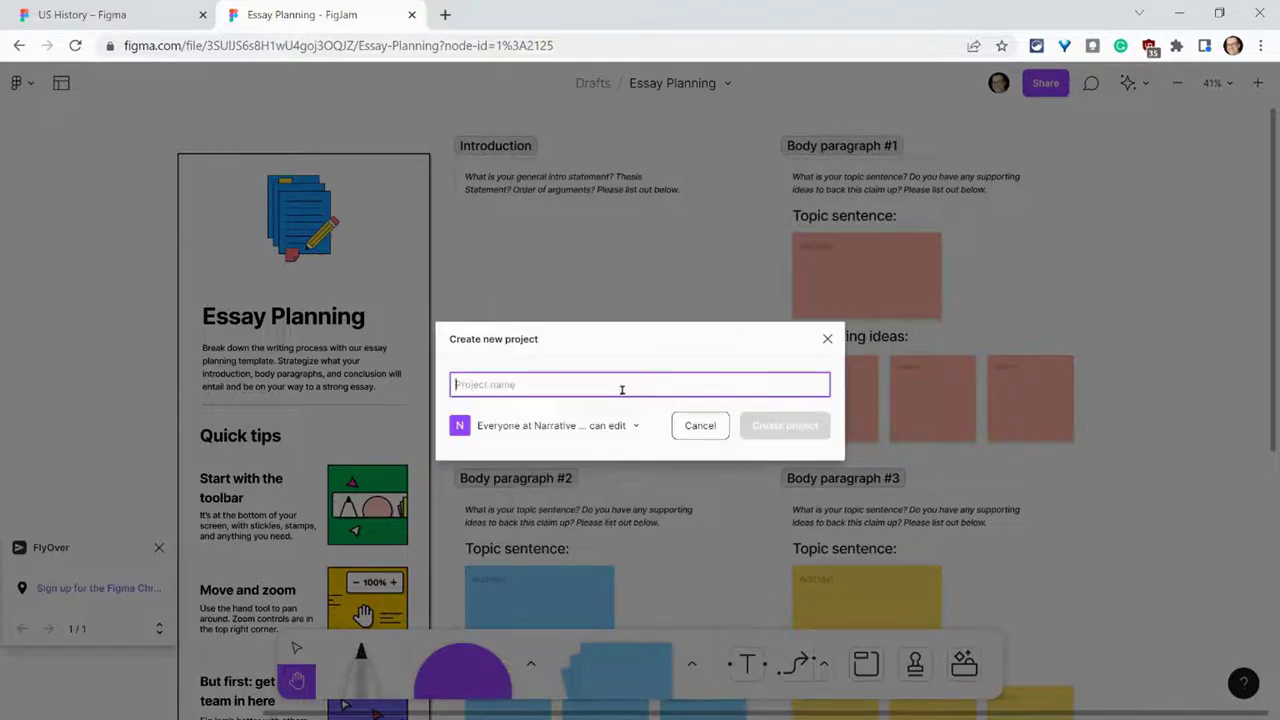
pyautogui.write('Essays')
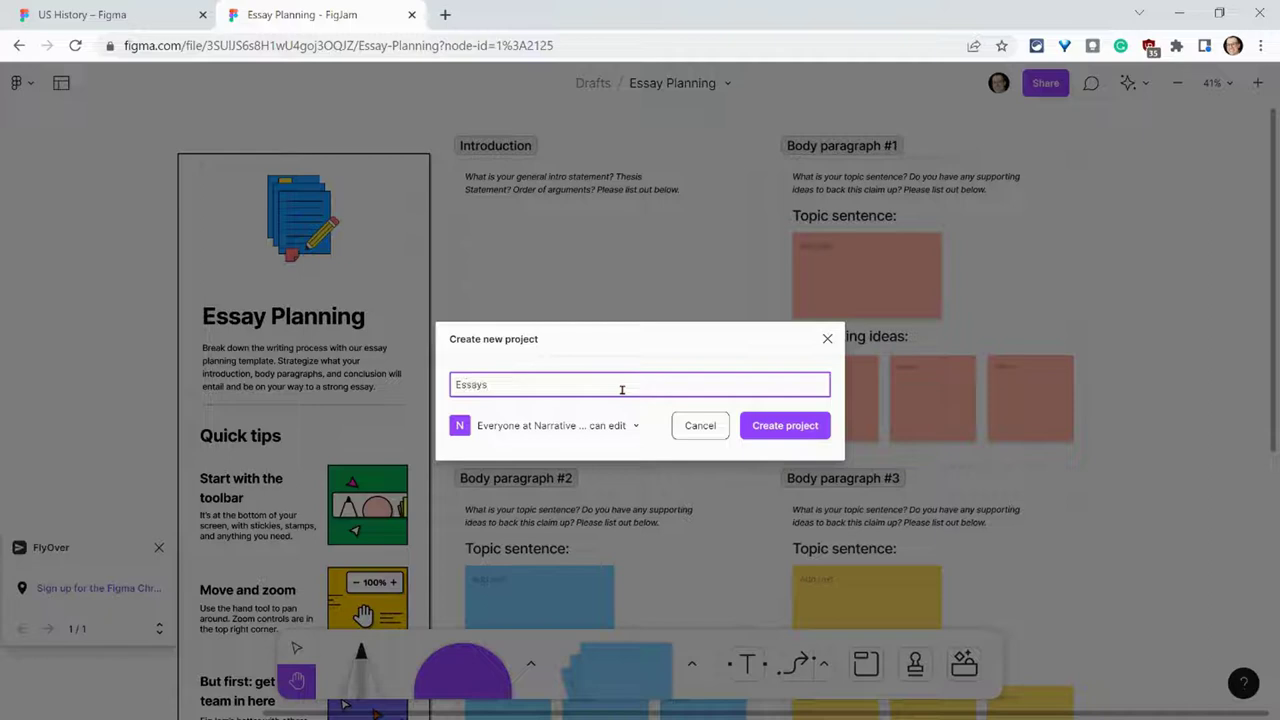
pyautogui.click(636, 428)
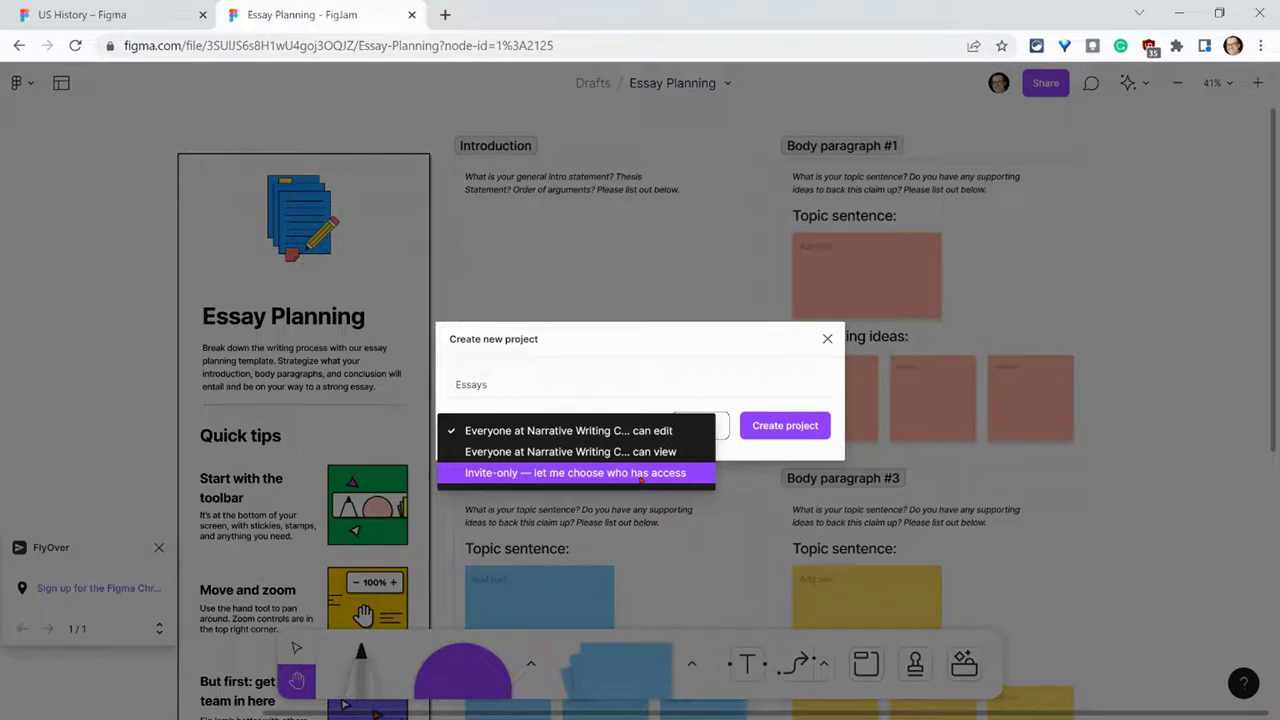
pyautogui.click(640, 476)
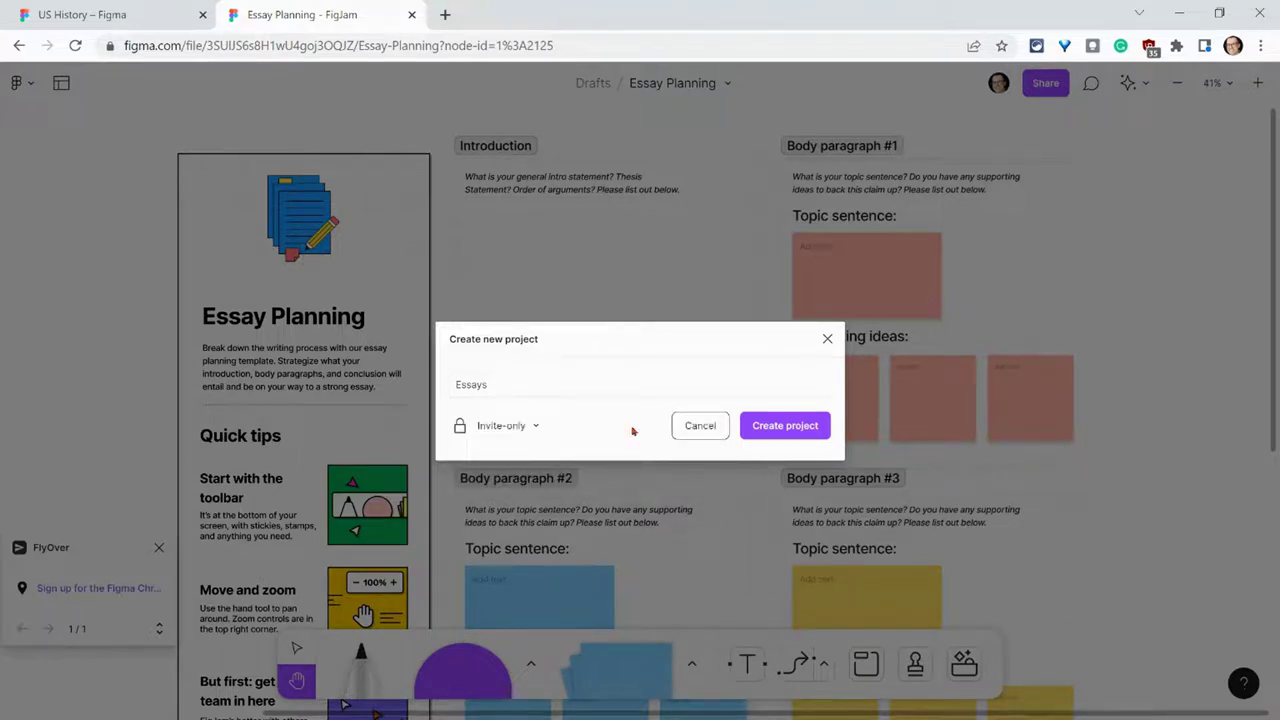
pyautogui.click(786, 428)
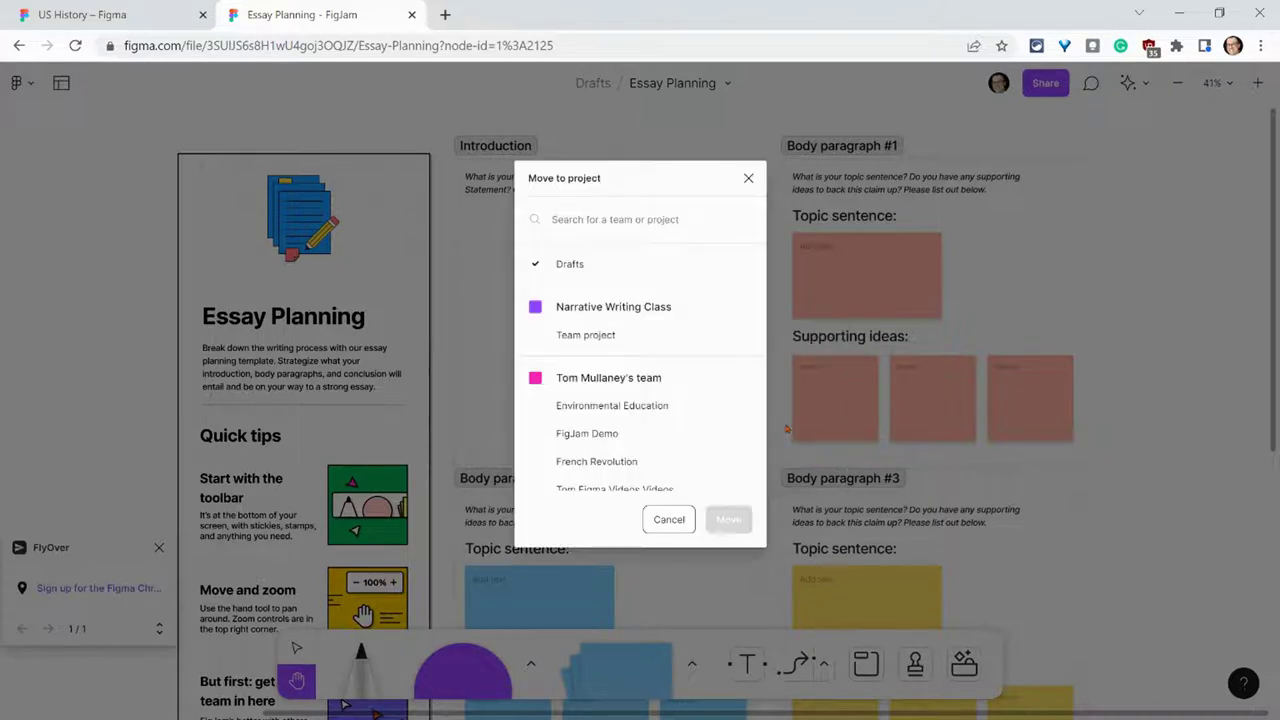
pyautogui.click(576, 338)
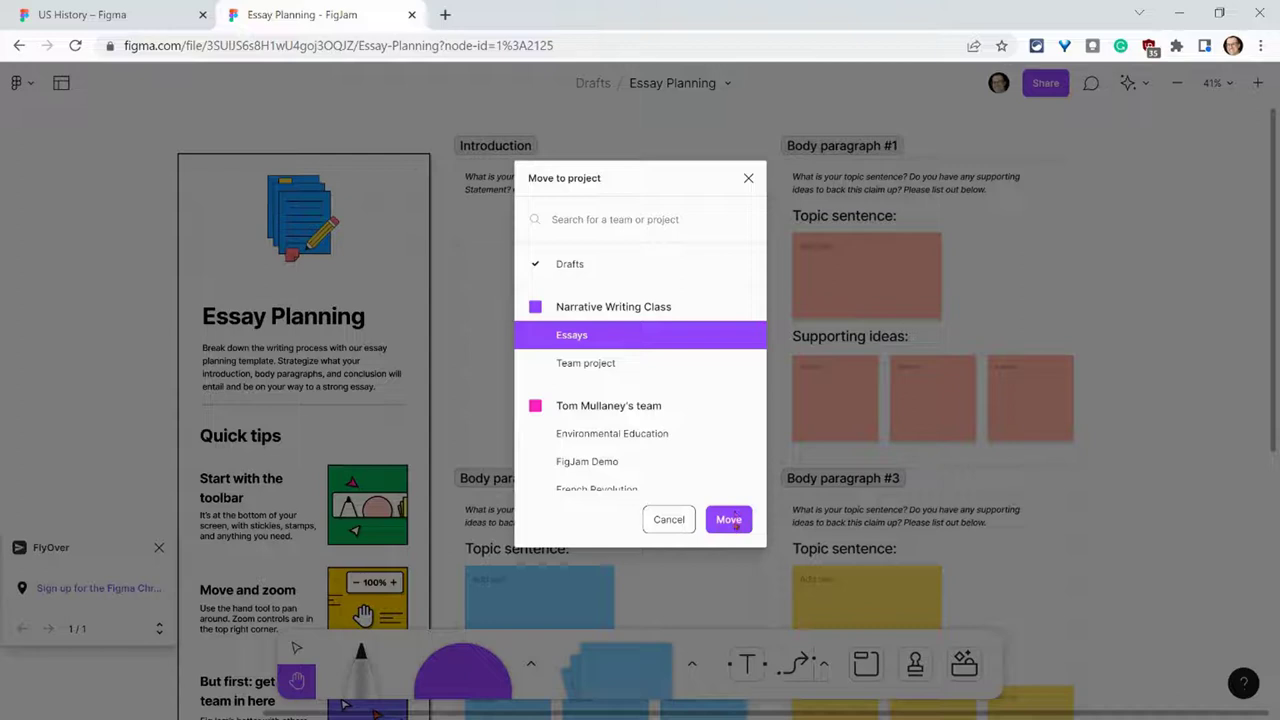
pyautogui.click(734, 523)
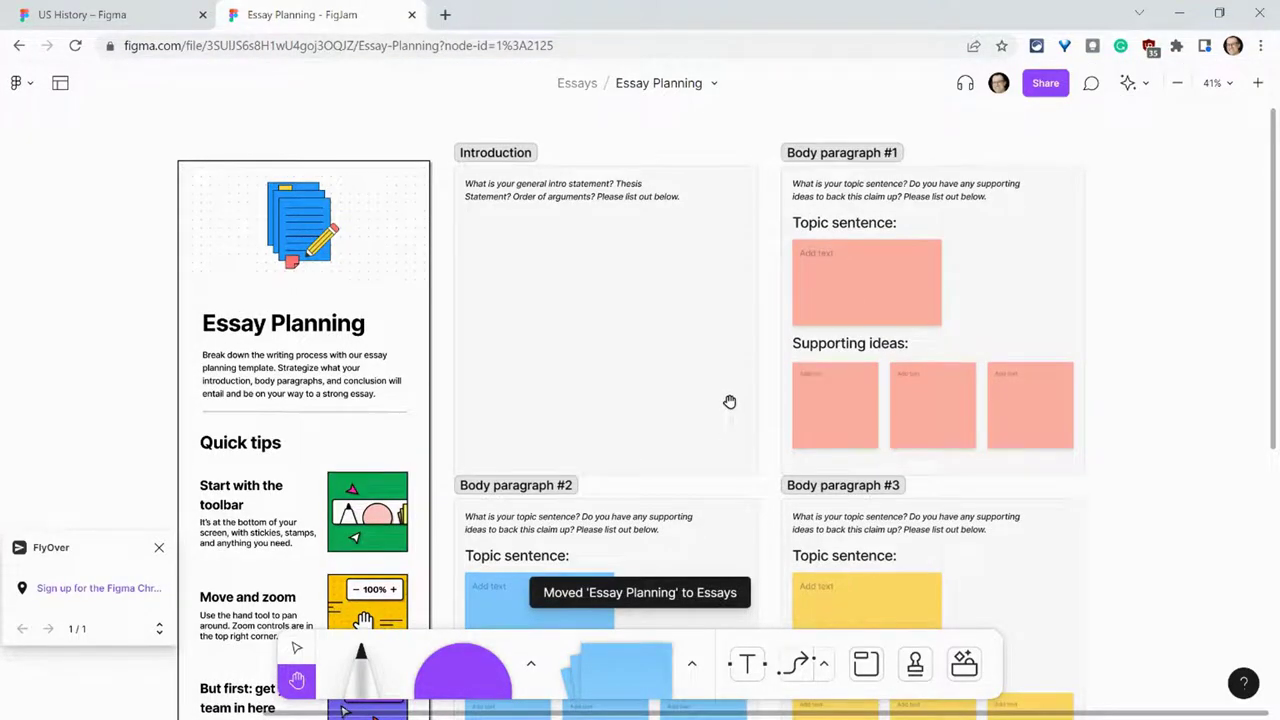
# Step: Mark Essay Planning as a favorite file from its file-name menu
pyautogui.click(714, 86)
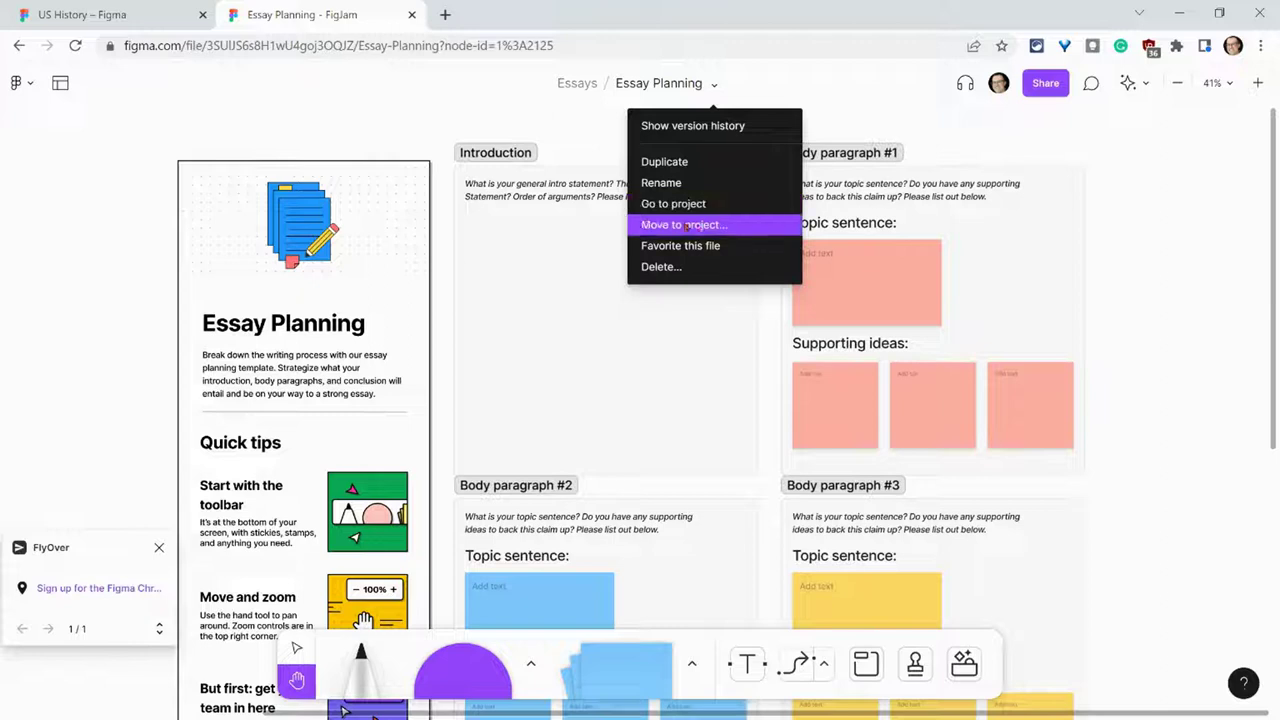
pyautogui.click(684, 246)
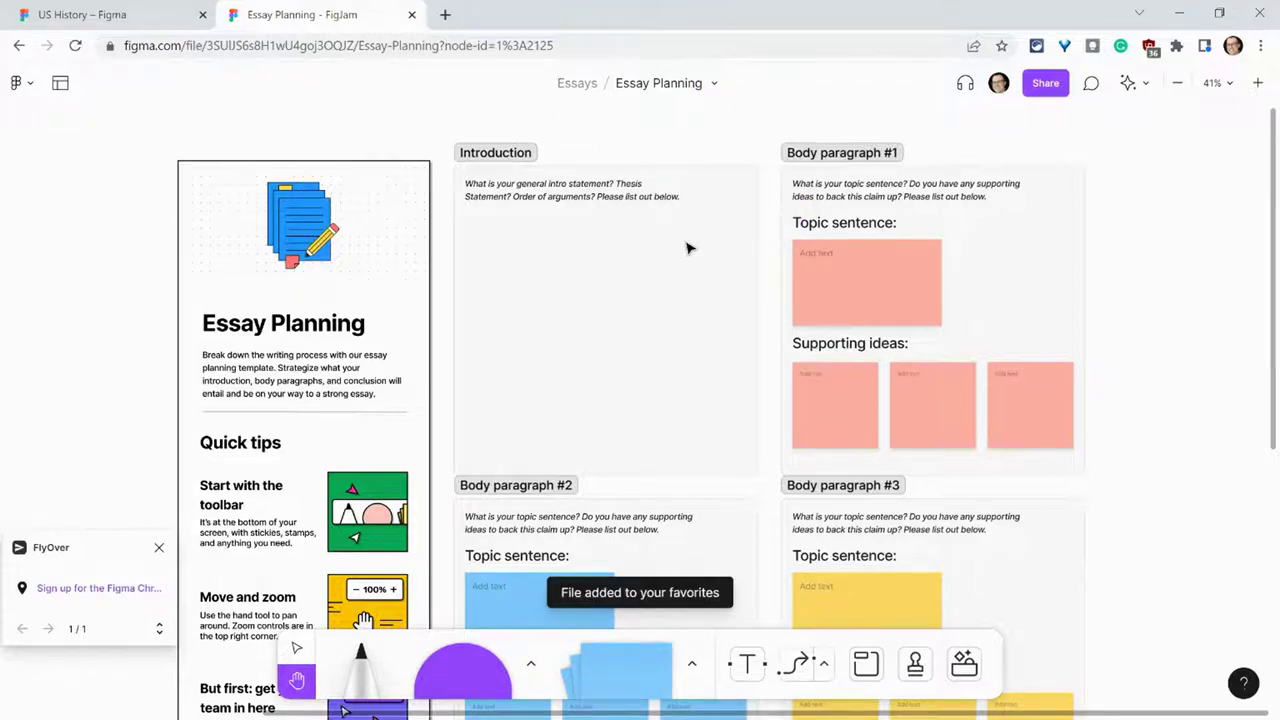
# Step: Pin Lincoln After Fort Sumter to the top of the US History project
pyautogui.click(120, 15)
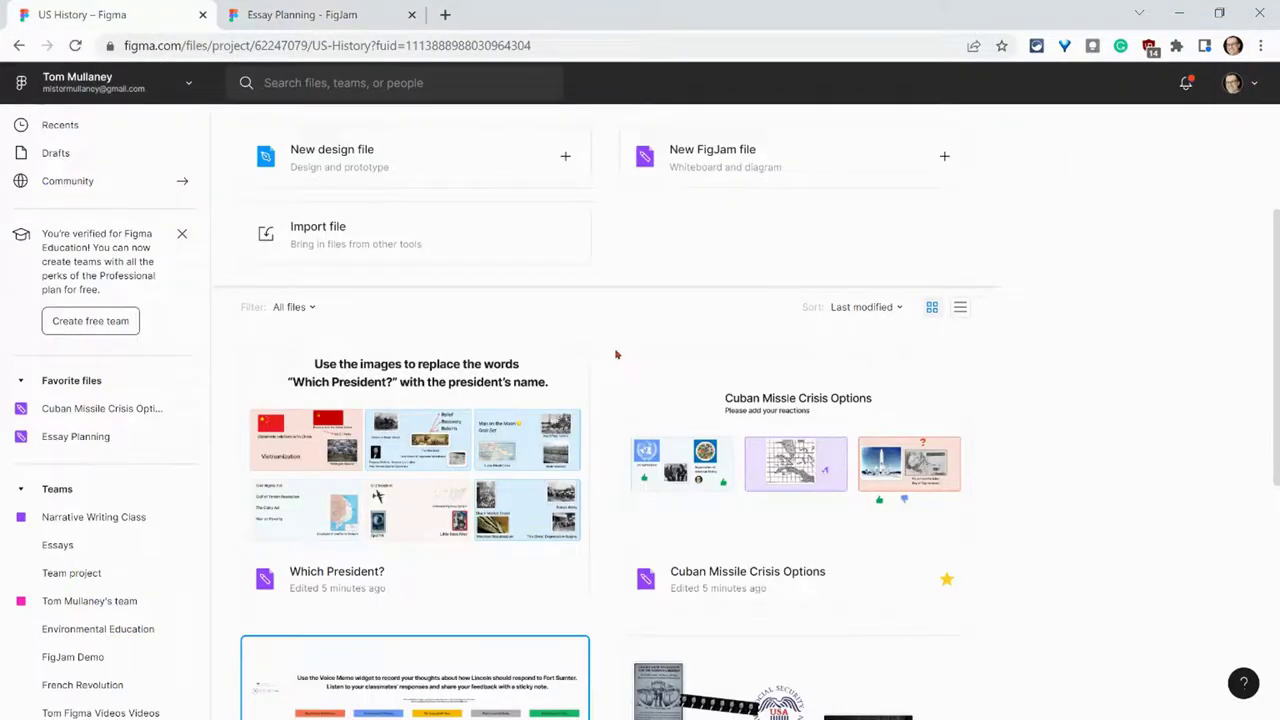
pyautogui.moveTo(100, 409)
pyautogui.scroll(-2, 88, 468)
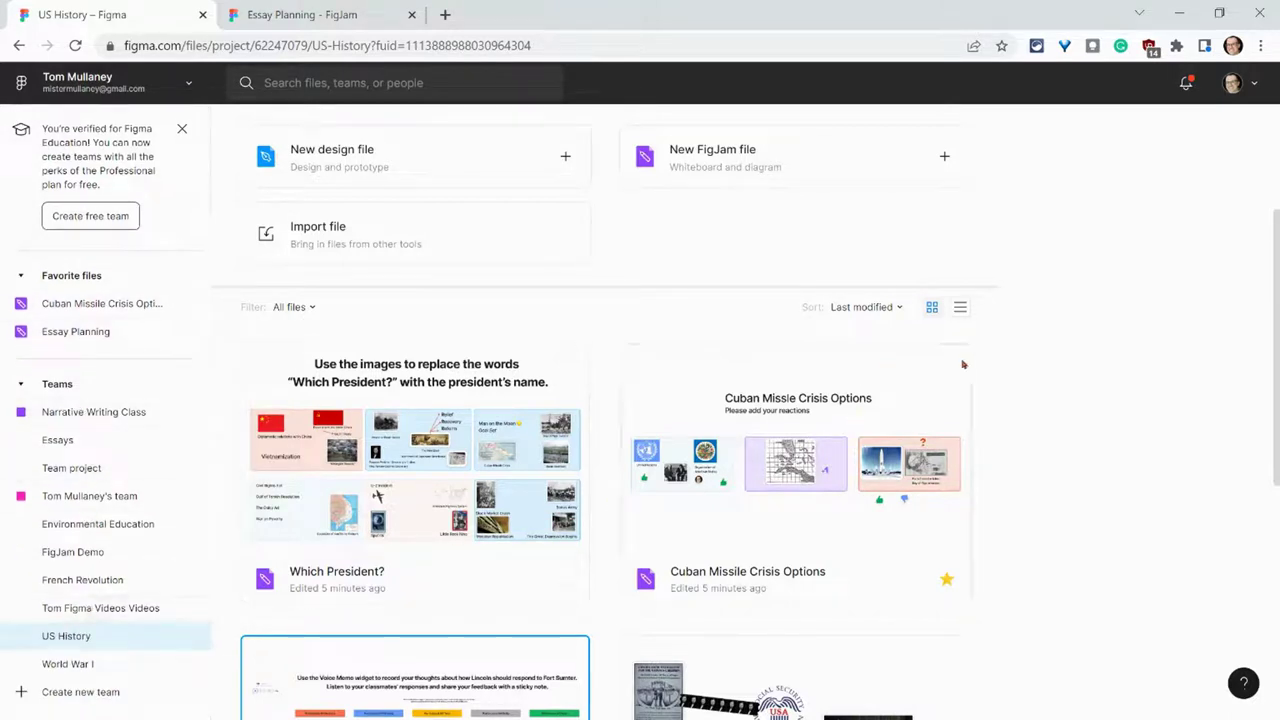
pyautogui.scroll(-3, 411, 470)
pyautogui.rightClick(411, 470)
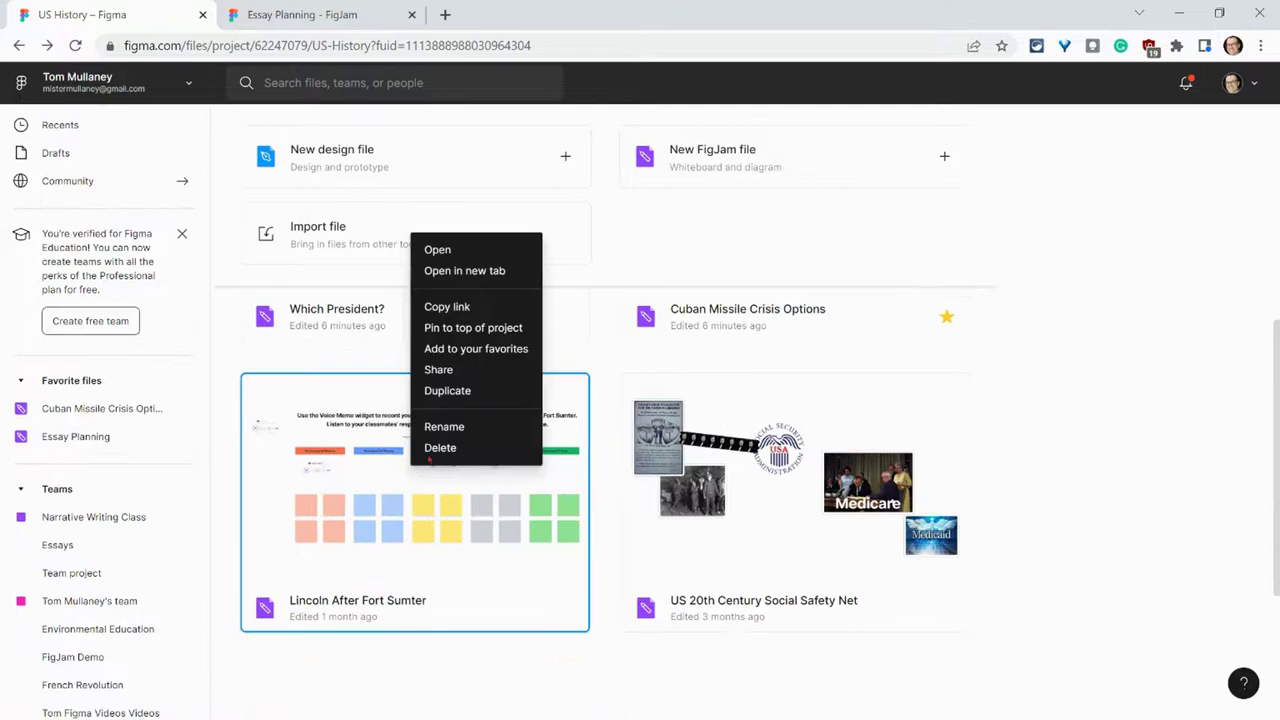
pyautogui.click(490, 334)
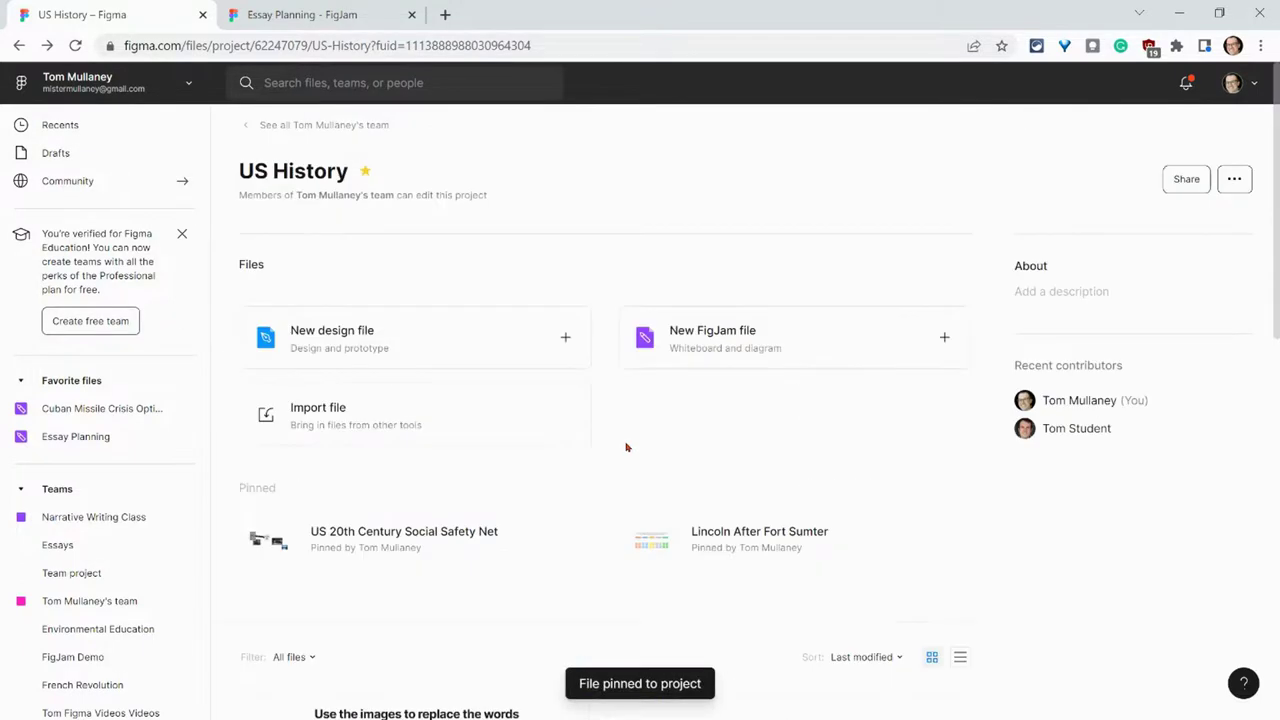
pyautogui.scroll(-1, 626, 448)
pyautogui.scroll(-2, 627, 448)
# Step: Scroll back up the US History project to view its two pinned files
pyautogui.scroll(2, 626, 448)
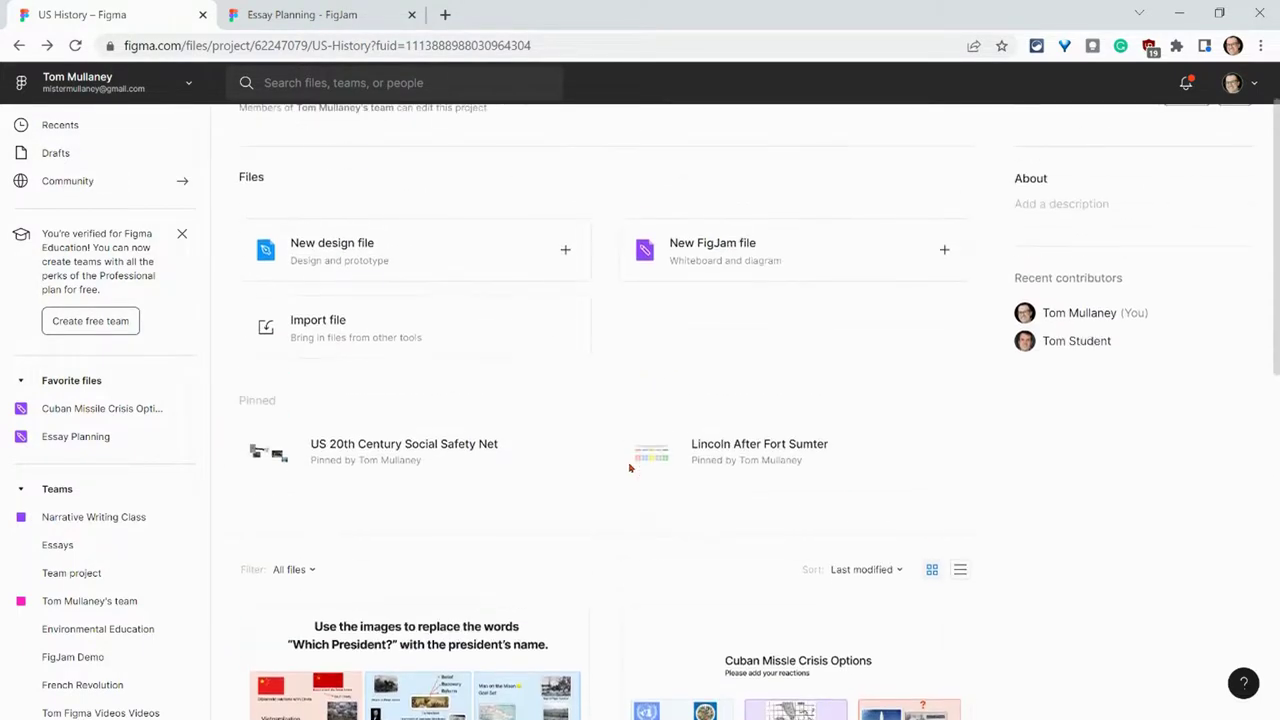